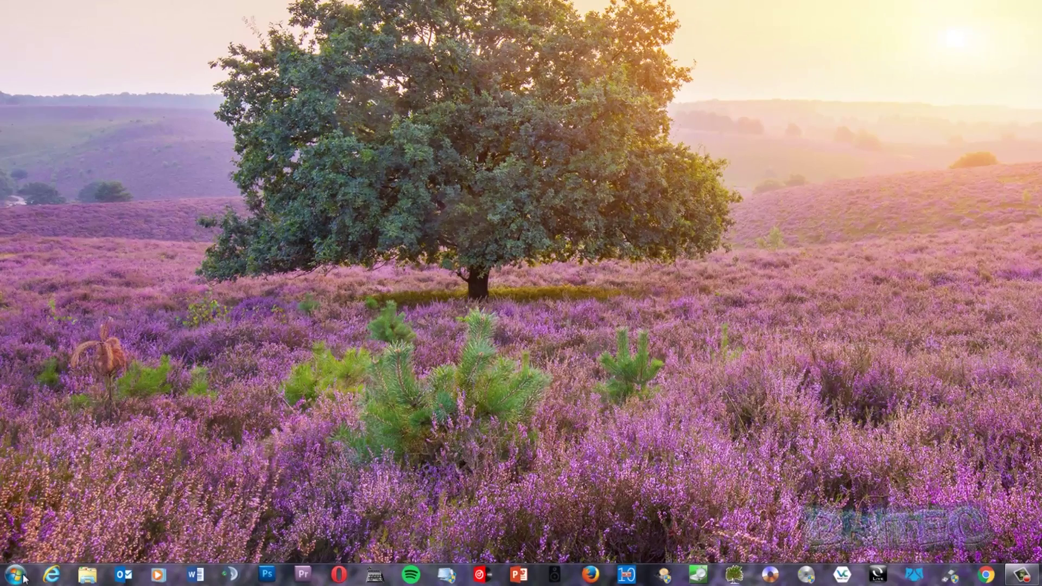
- Launch Registry Editor by searching 'regedit' from the Start menu
click(10, 578)
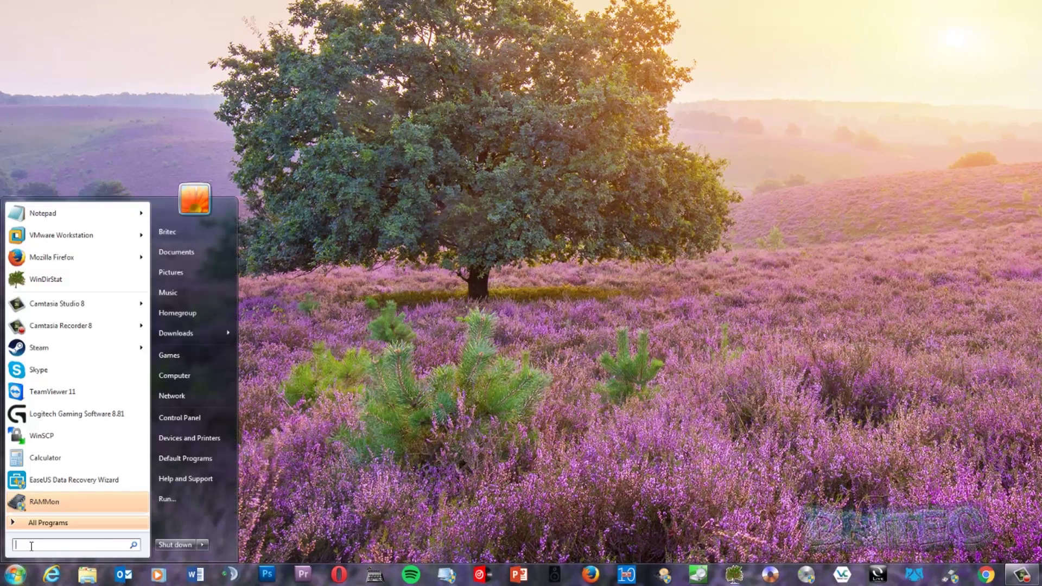
text(regedit)
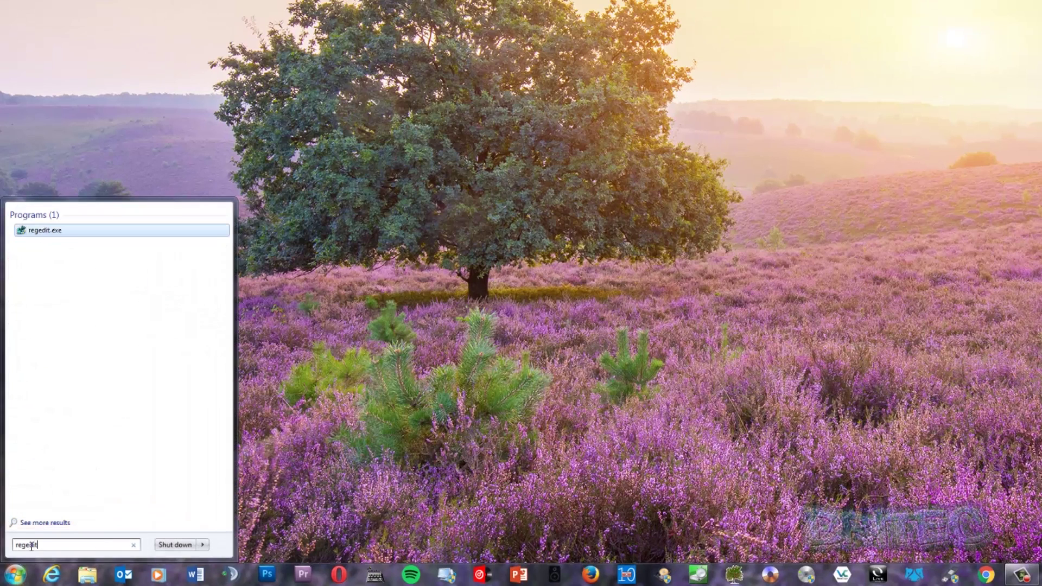
click(39, 231)
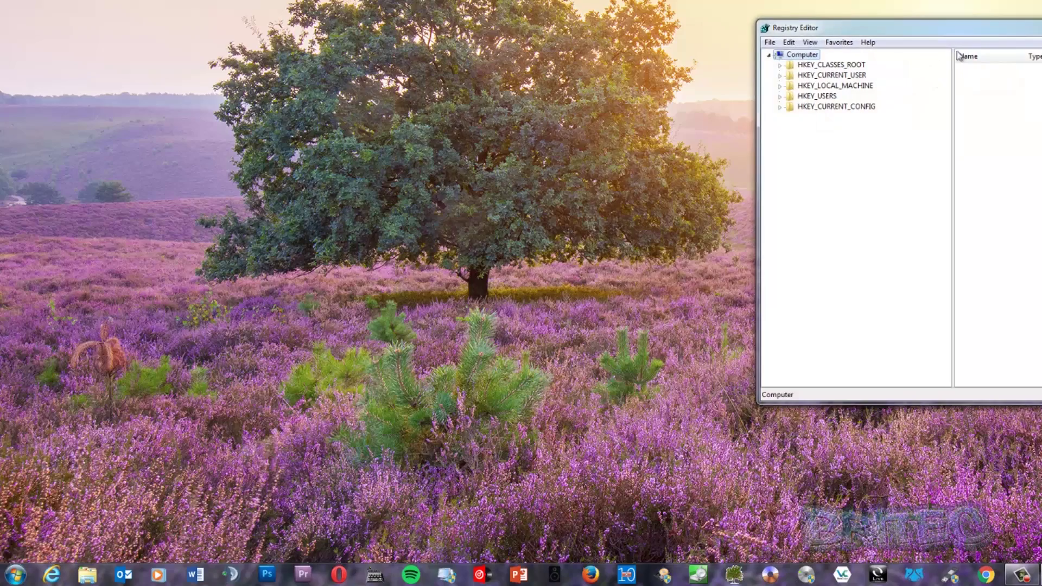
- Expand HKEY_CURRENT_USER > Software > Microsoft > Office > 15.0 in the key tree
drag(974, 30, 678, 8)
click(535, 56)
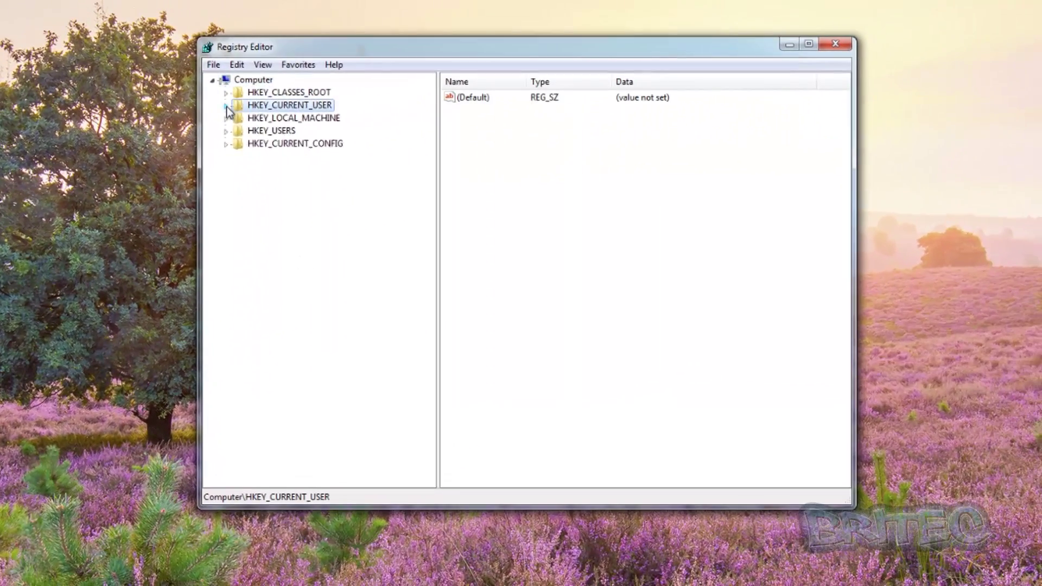
click(226, 106)
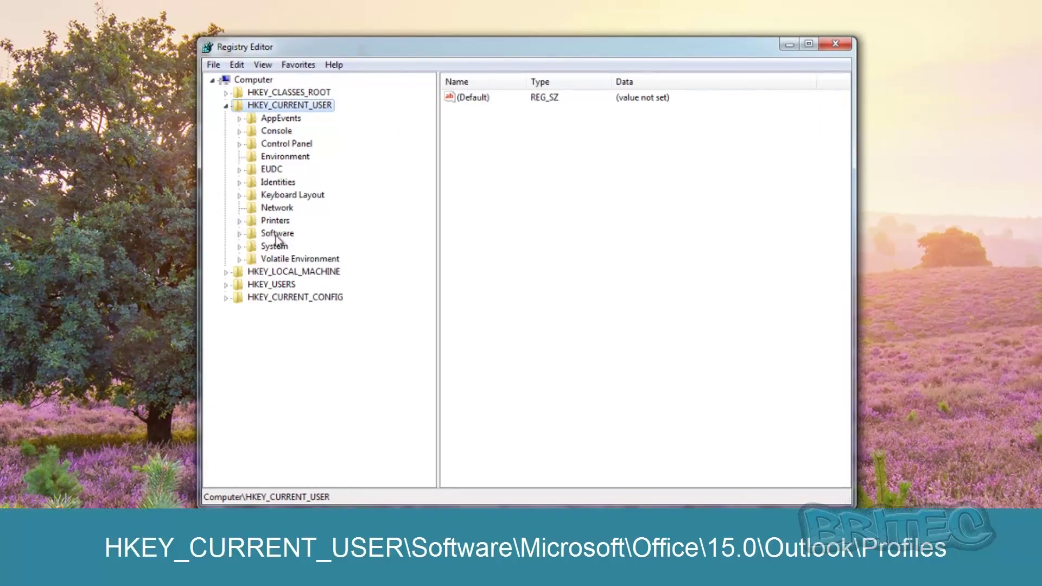
click(276, 234)
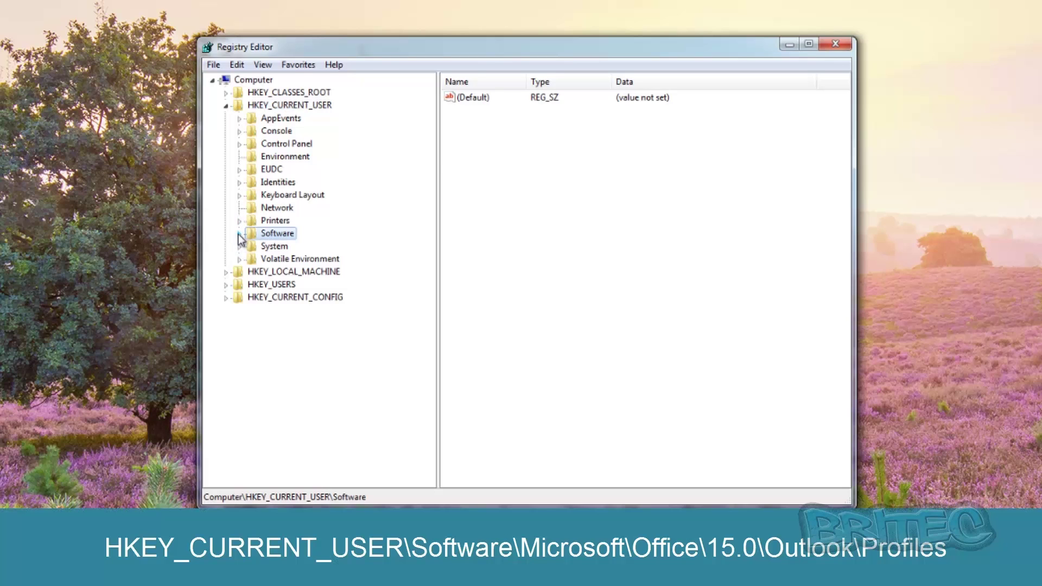
click(238, 234)
drag(429, 161, 425, 224)
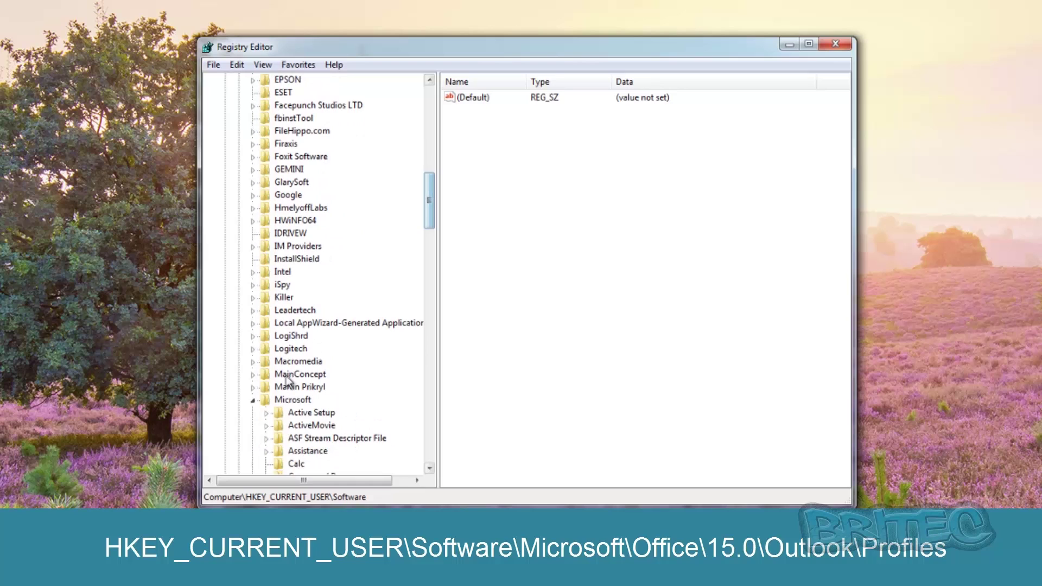
click(252, 400)
click(252, 400)
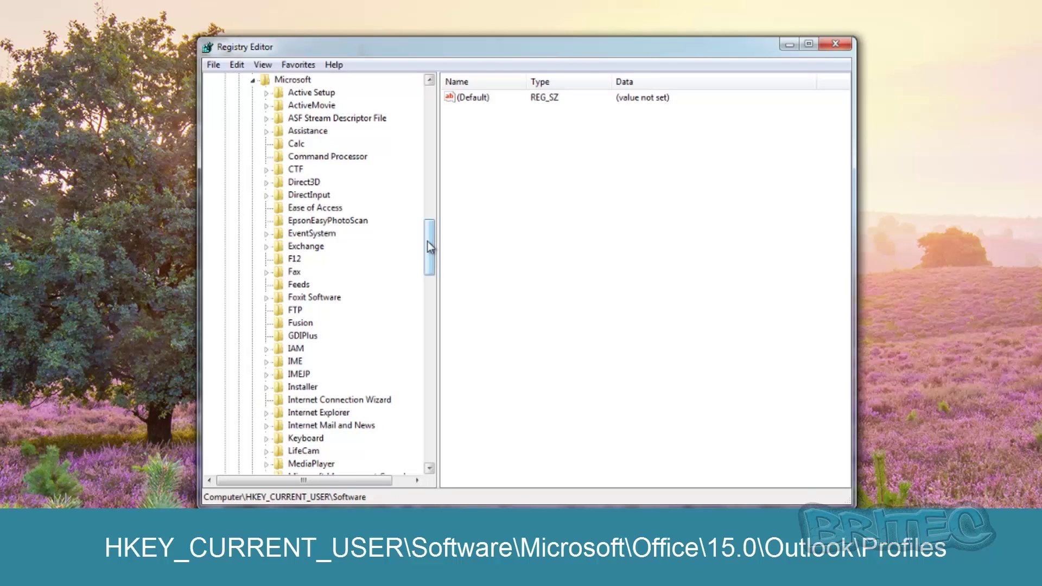
drag(427, 247, 428, 284)
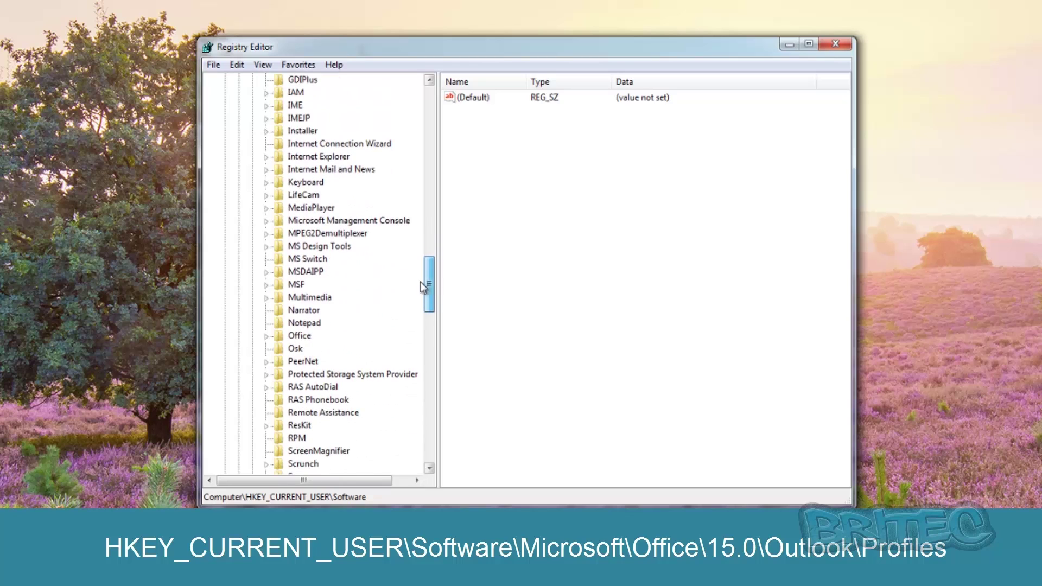
click(298, 338)
click(267, 337)
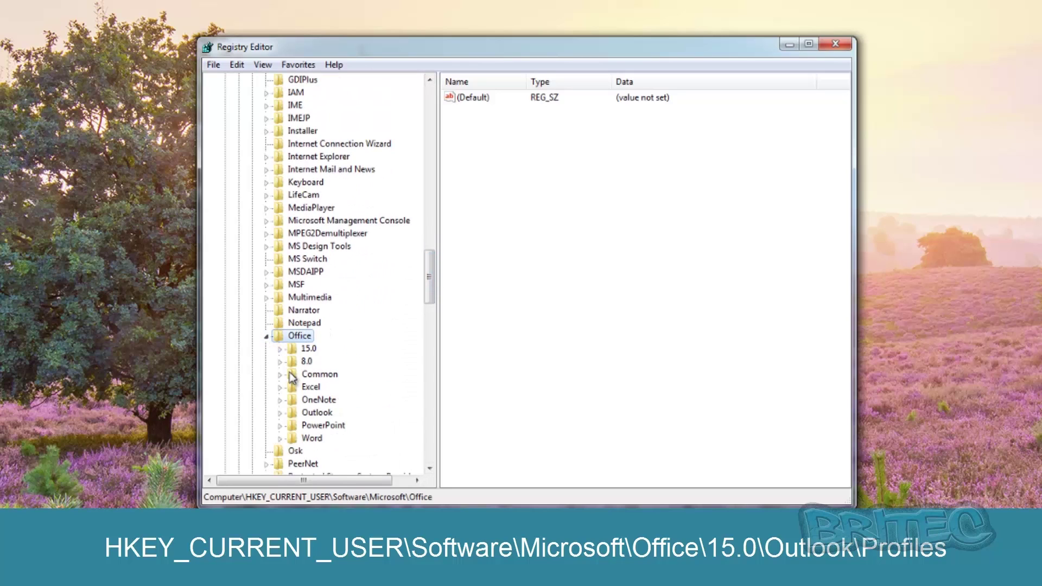
click(294, 350)
click(280, 350)
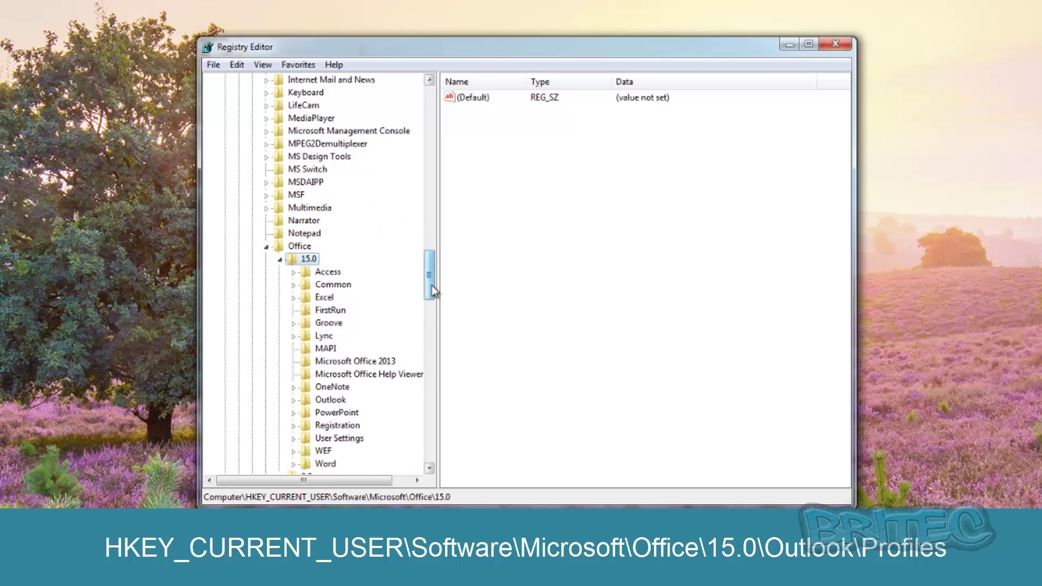
- Widen the key pane, expand Outlook > Profiles, and select the Profiles key
drag(432, 285, 432, 288)
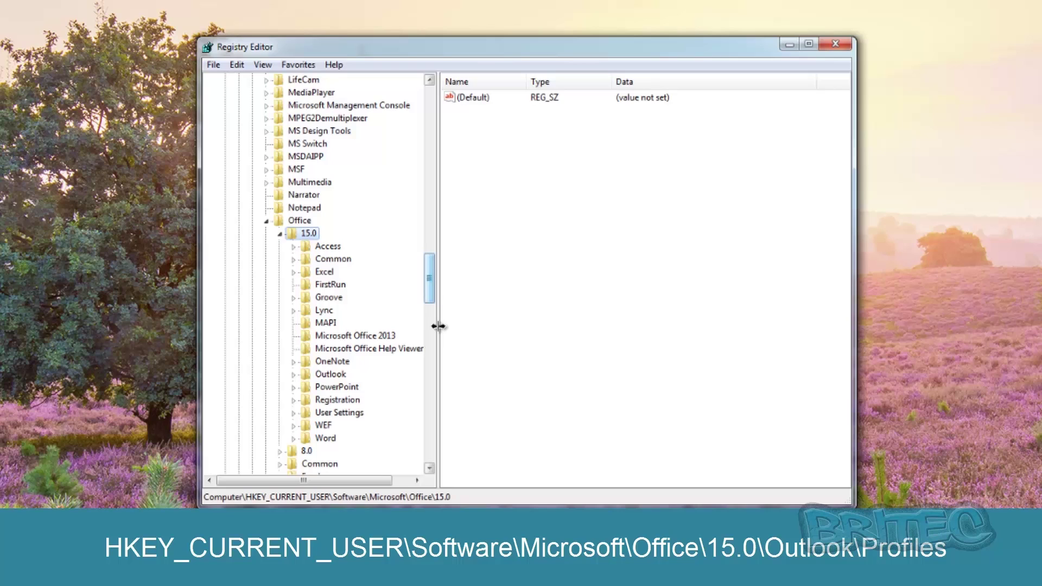
drag(438, 326, 468, 326)
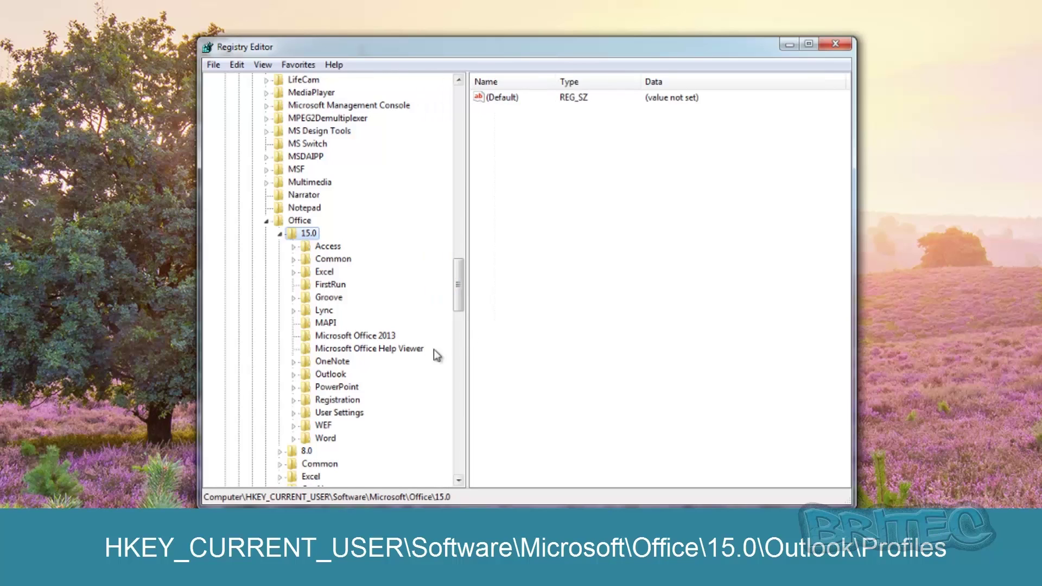
click(330, 379)
click(293, 375)
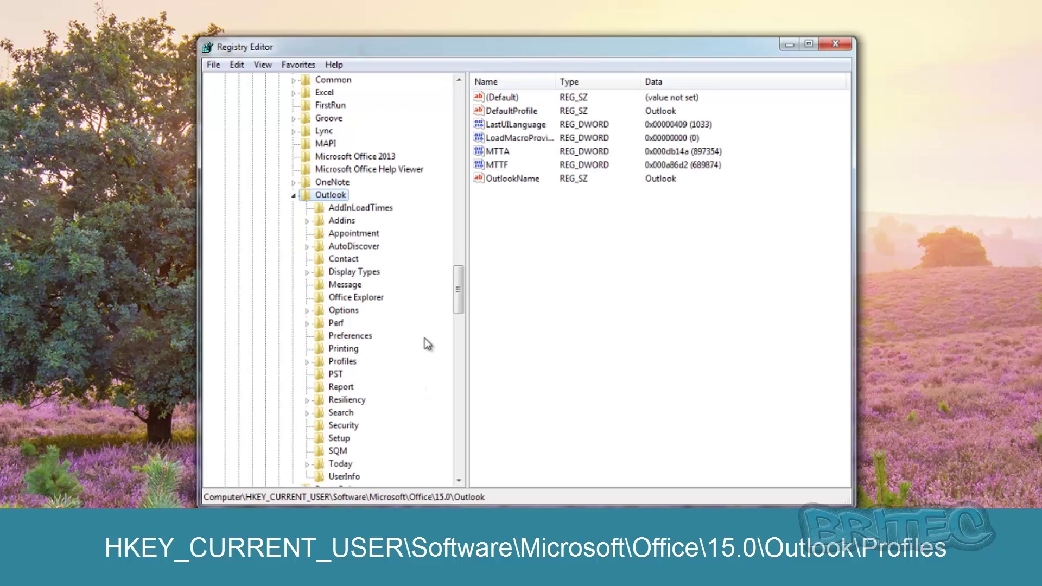
click(341, 363)
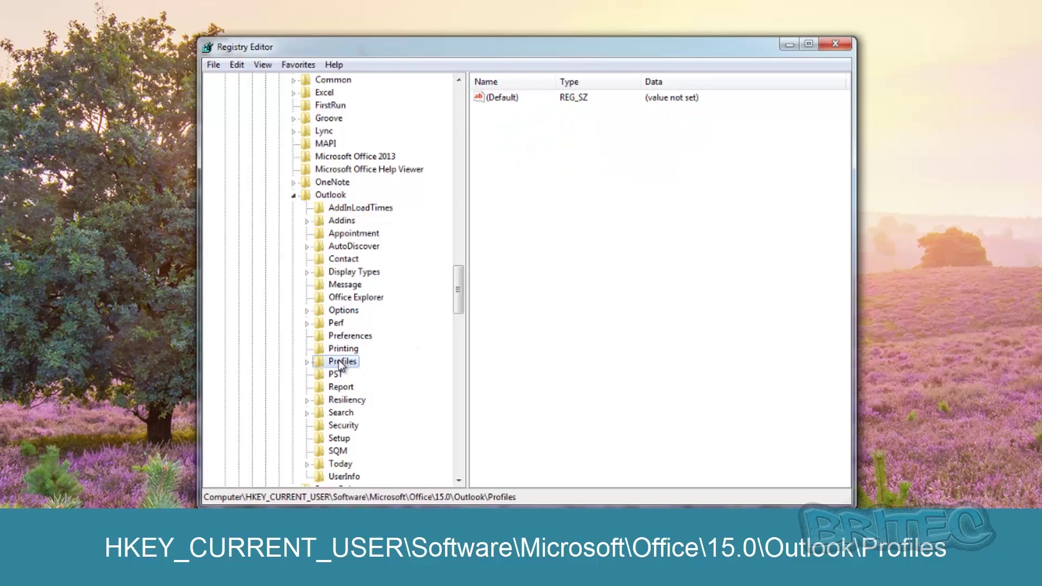
click(307, 362)
click(340, 375)
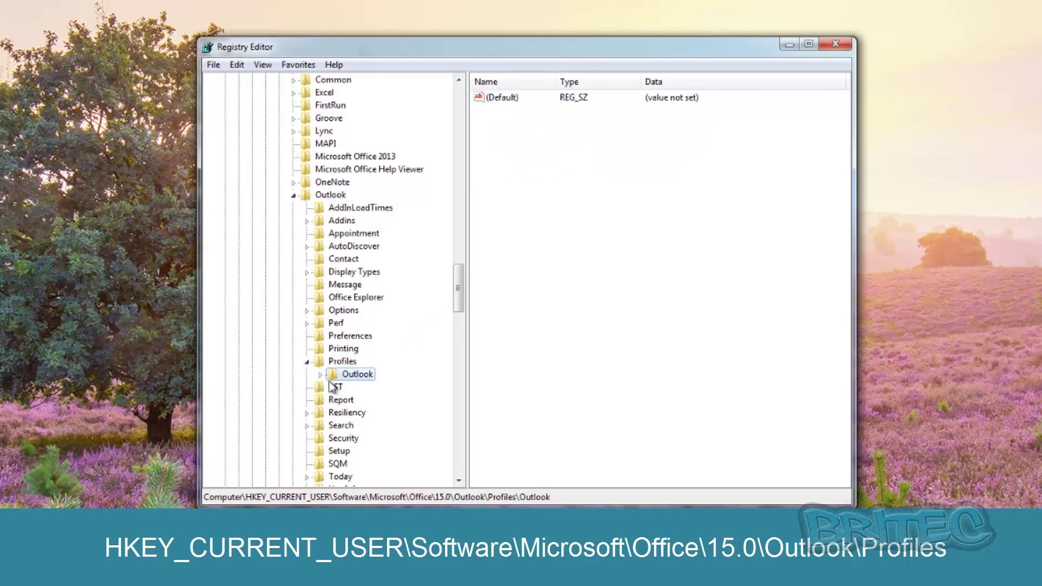
click(320, 375)
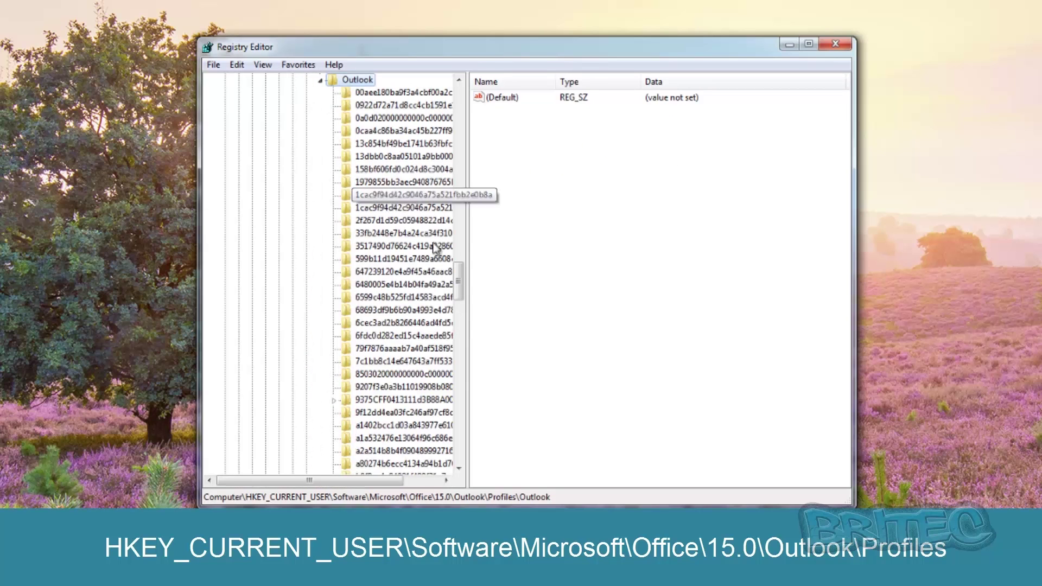
scroll(457, 298, up, 6)
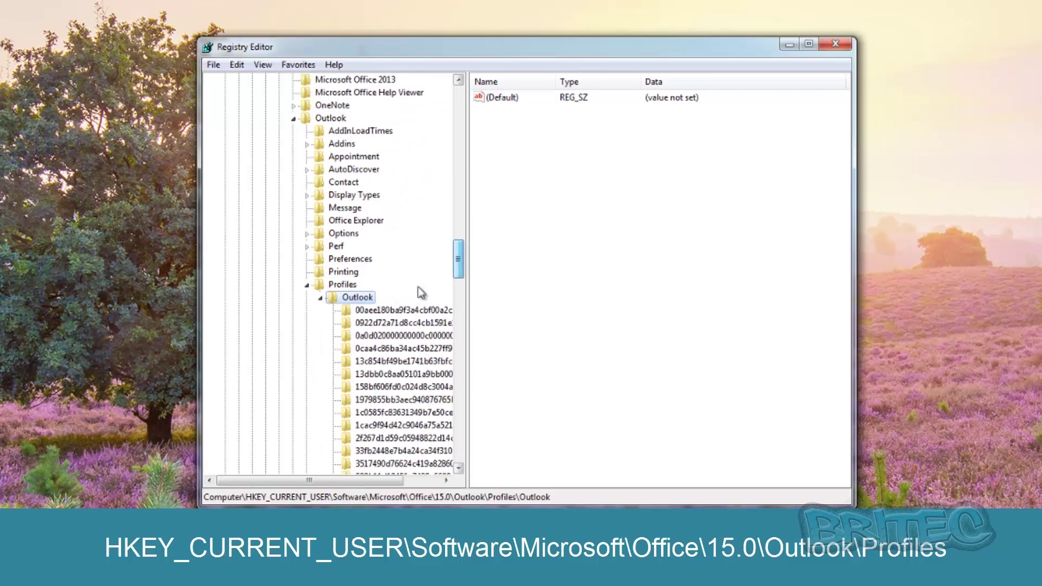
click(320, 298)
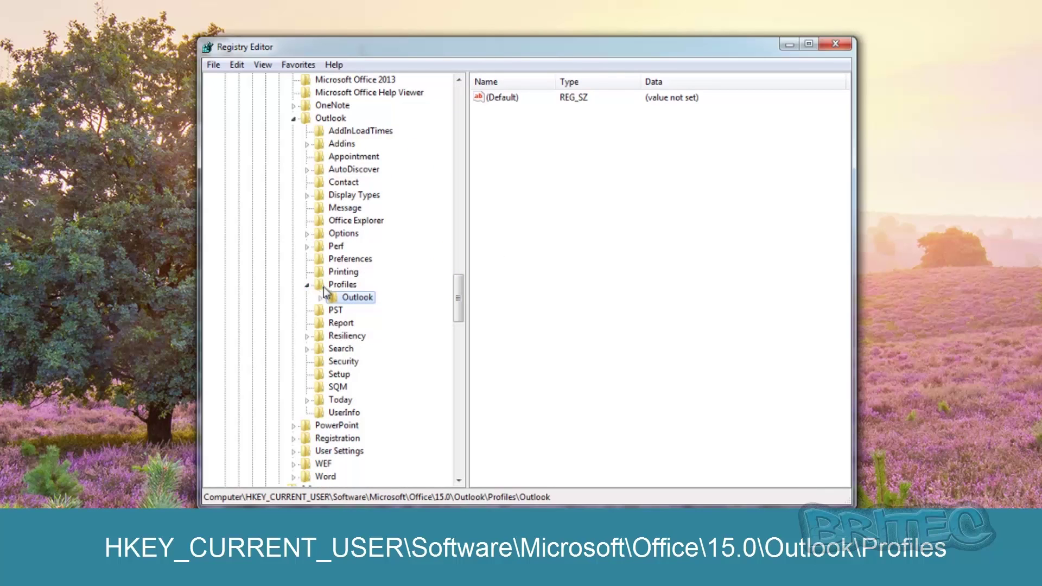
click(341, 288)
- Export the Profiles key as 'outlook profiles' into the outlook backup folder
right_click(340, 284)
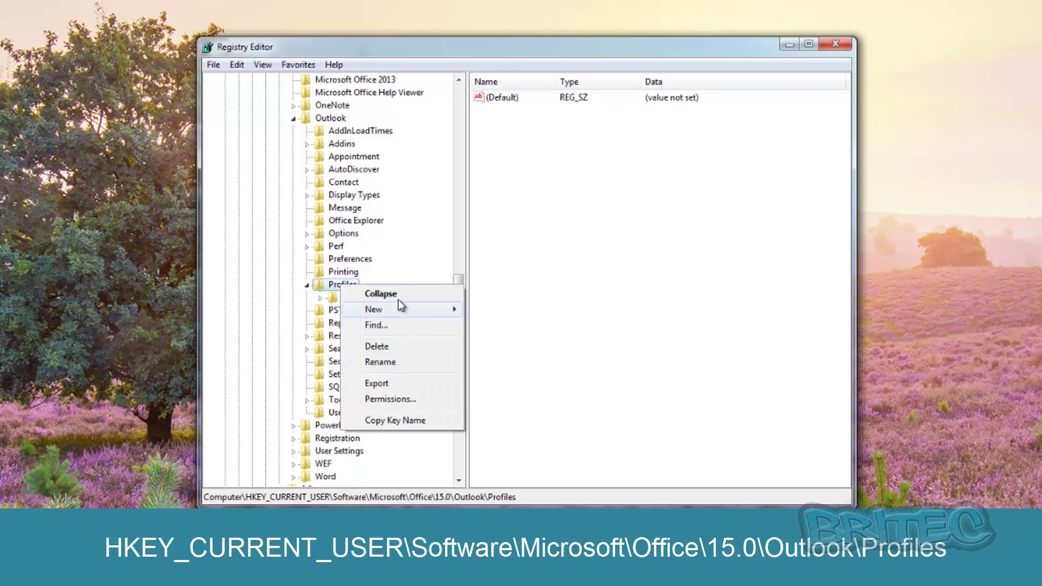
click(393, 385)
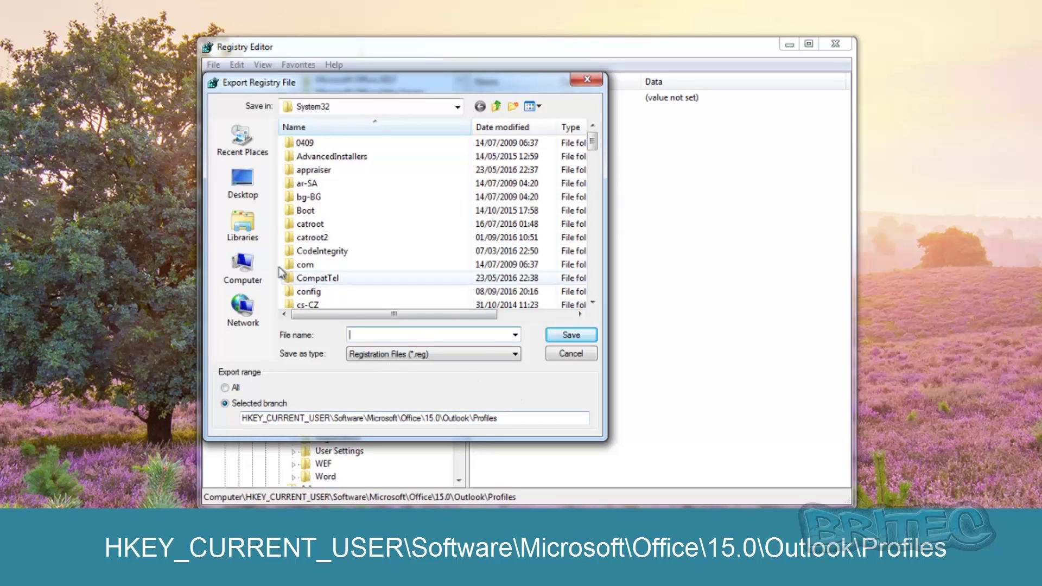
click(243, 274)
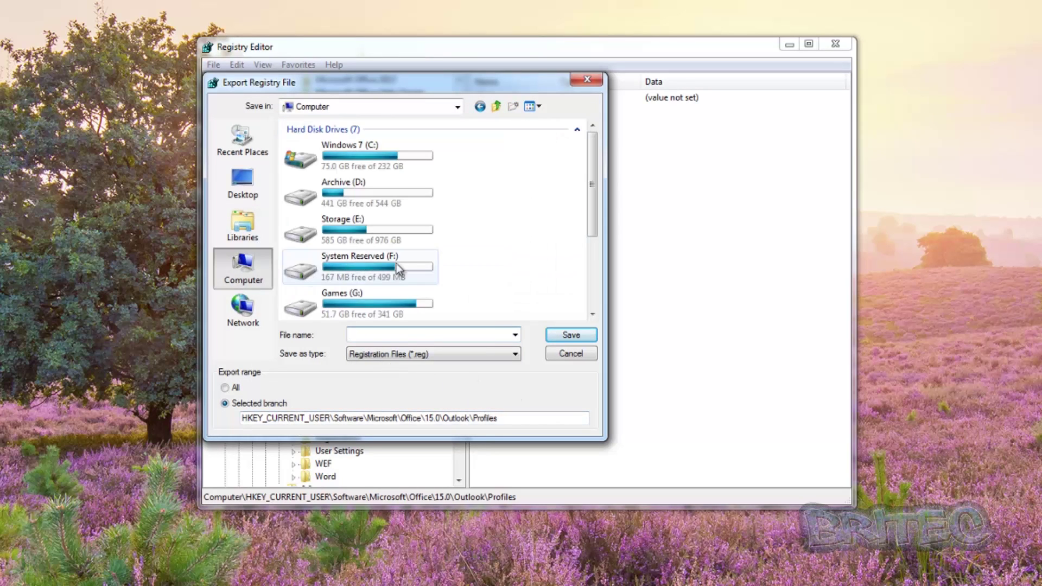
double_click(377, 297)
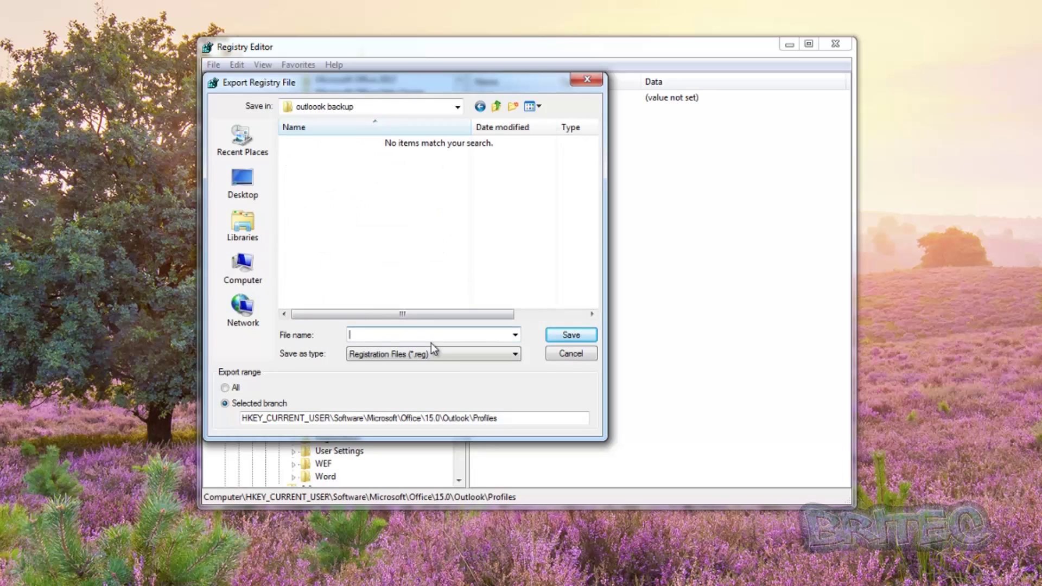
text(outlook profiles)
click(569, 337)
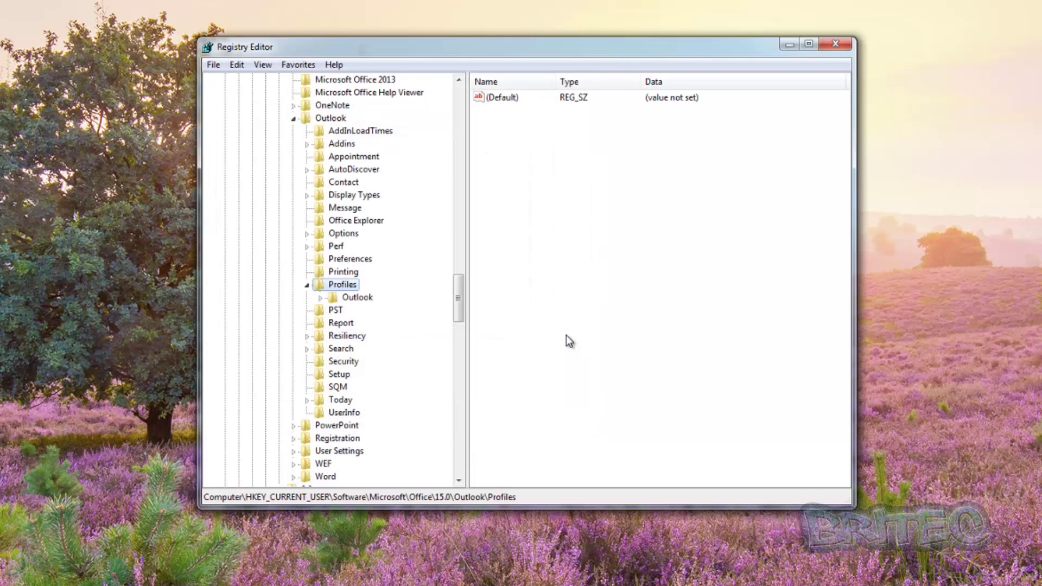
key(Left)
key(Down)
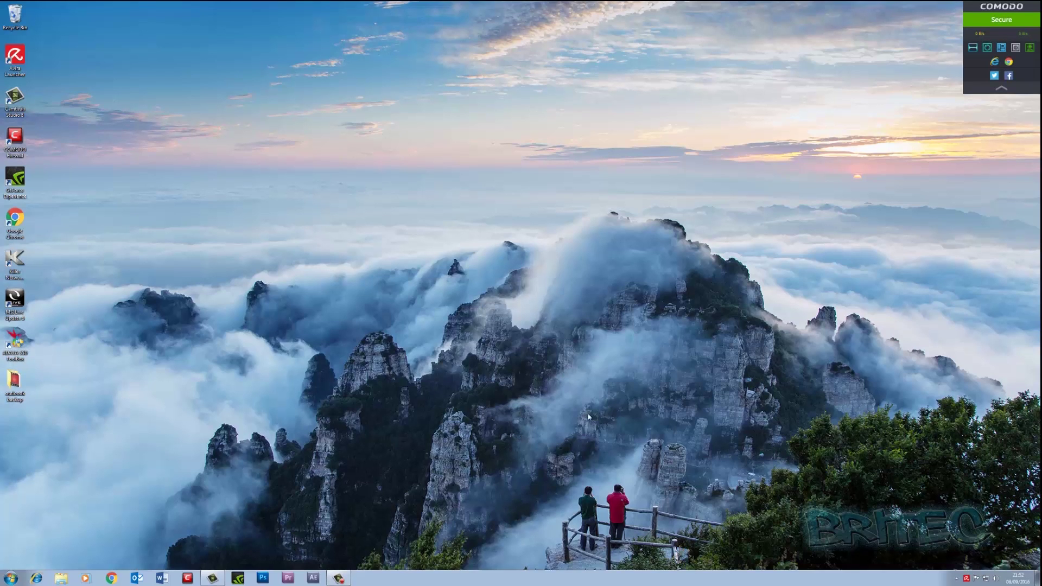
- Merge outlook profiles.reg from the outlook backup folder into the registry, confirming the prompts
double_click(15, 383)
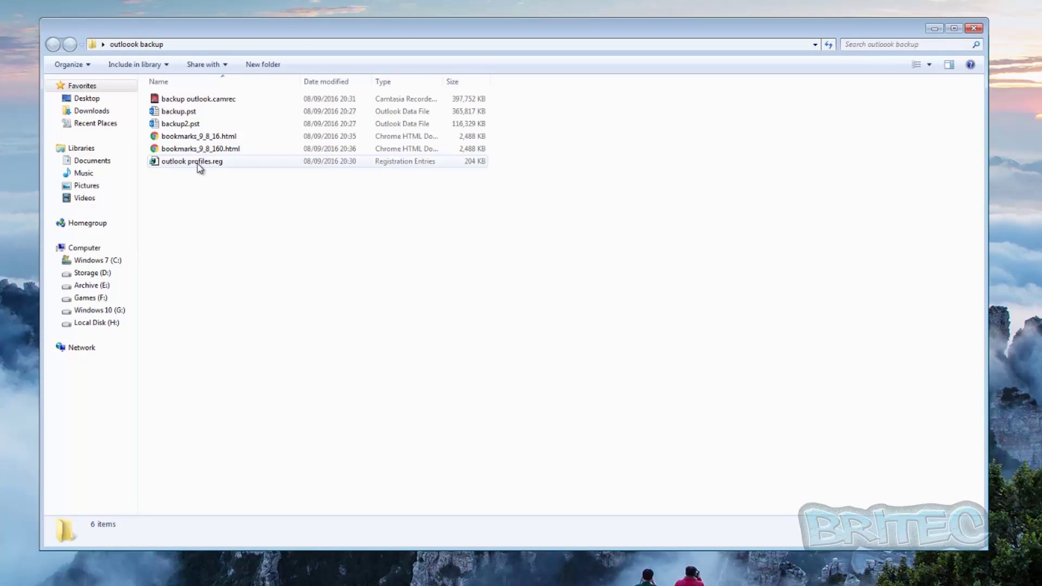
click(263, 198)
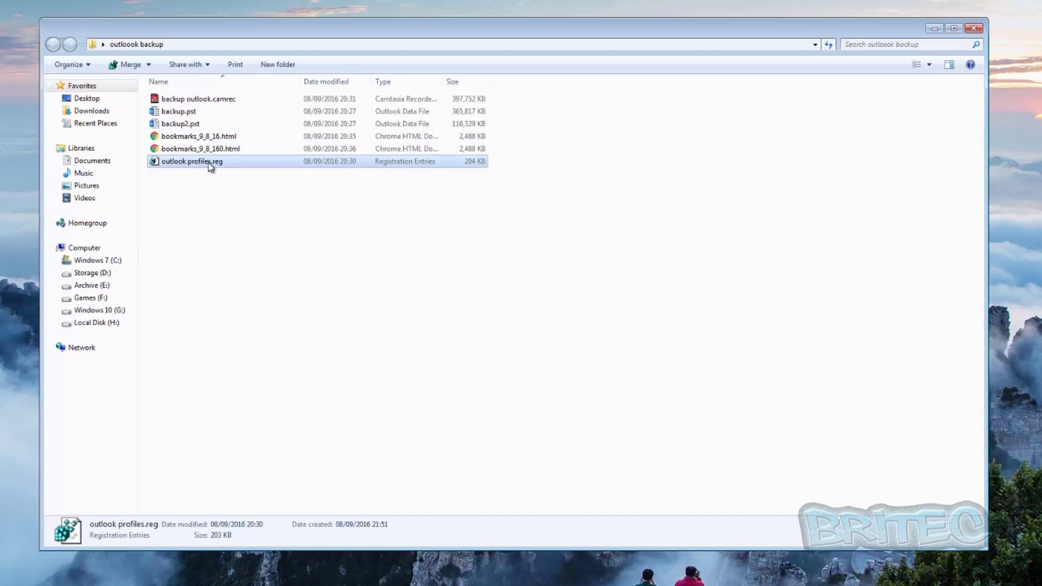
double_click(210, 163)
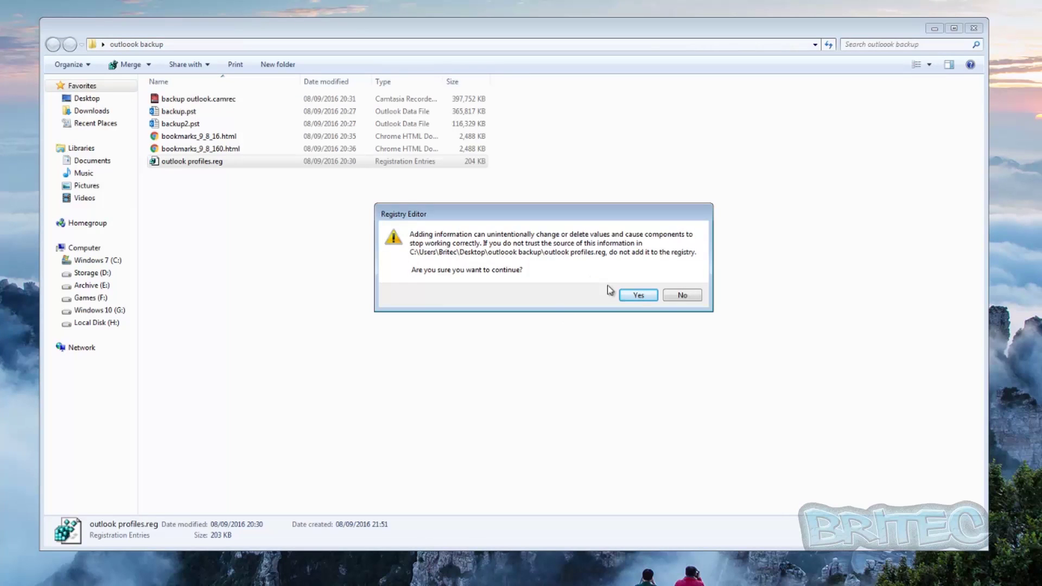
click(637, 296)
click(682, 281)
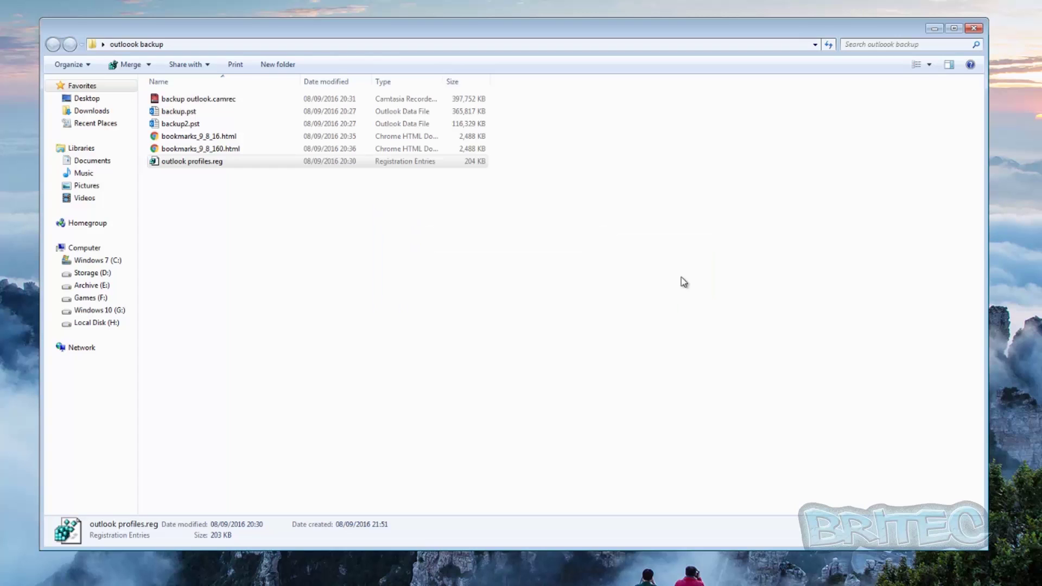
- Close Explorer, launch Outlook from the taskbar, and sign in with the account password
click(977, 30)
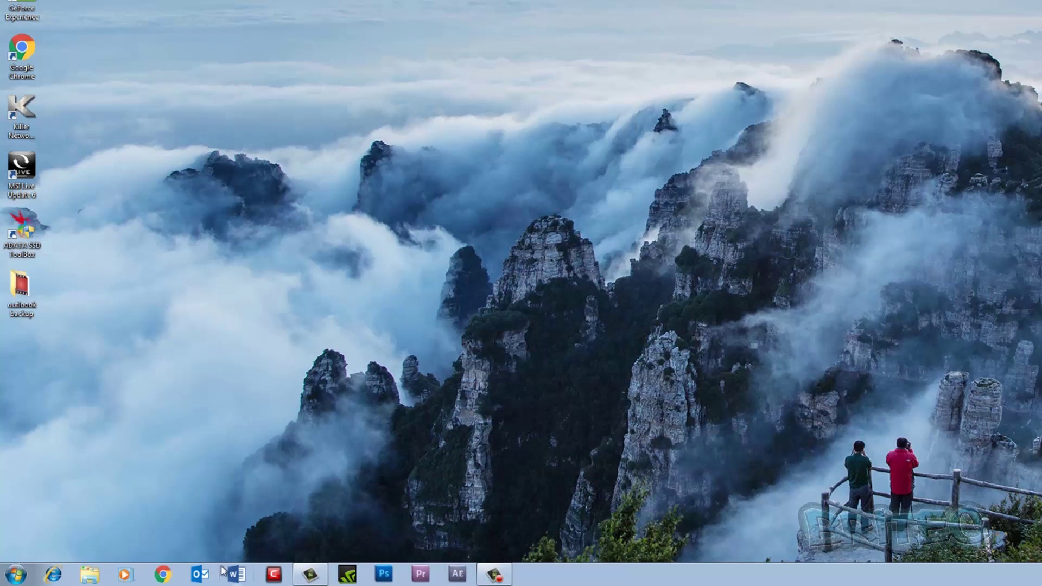
click(200, 574)
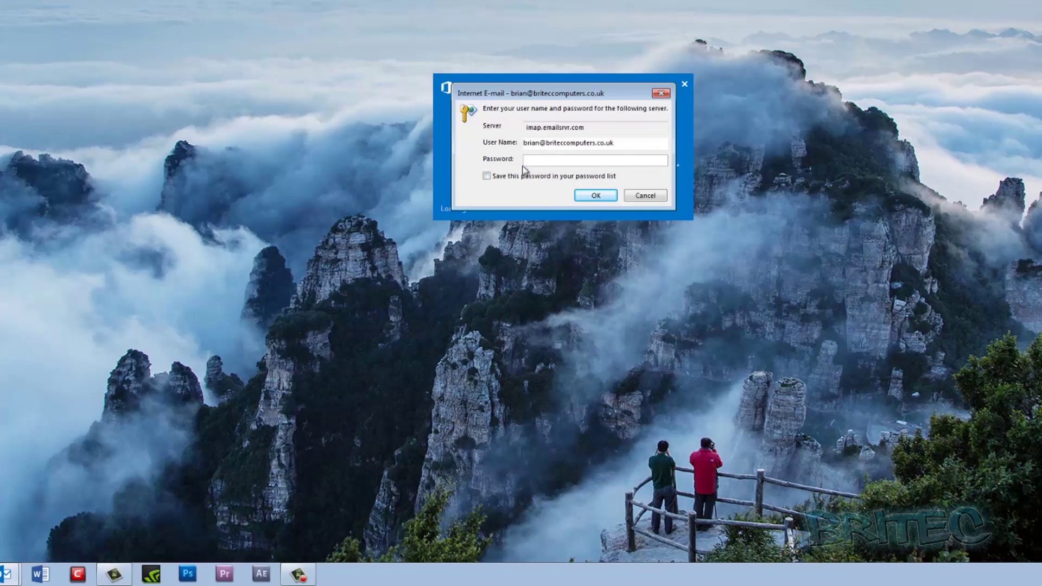
click(581, 162)
click(599, 195)
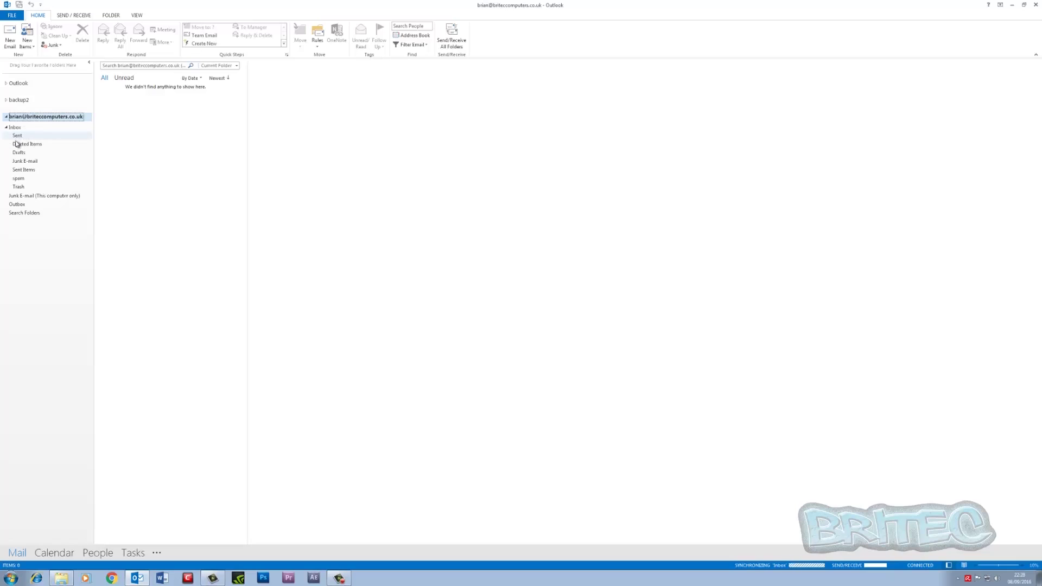
- Open the Inbox folder of the restored email account
click(18, 130)
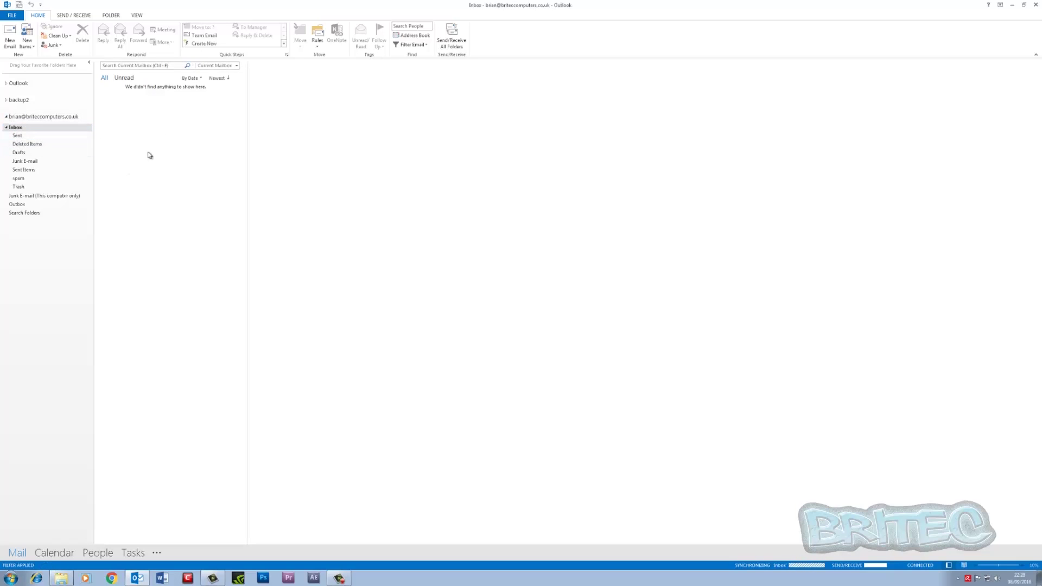